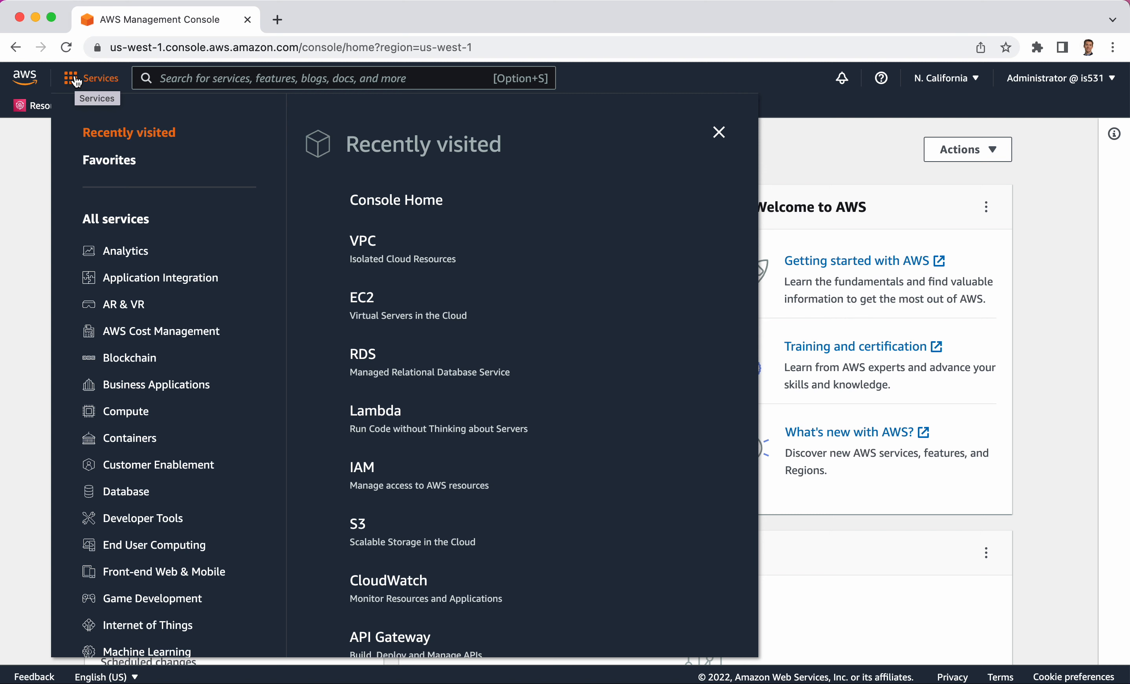
# - Go to the list of VPCs in the VPC service and begin creating a new VPC
pyautogui.click(77, 81)
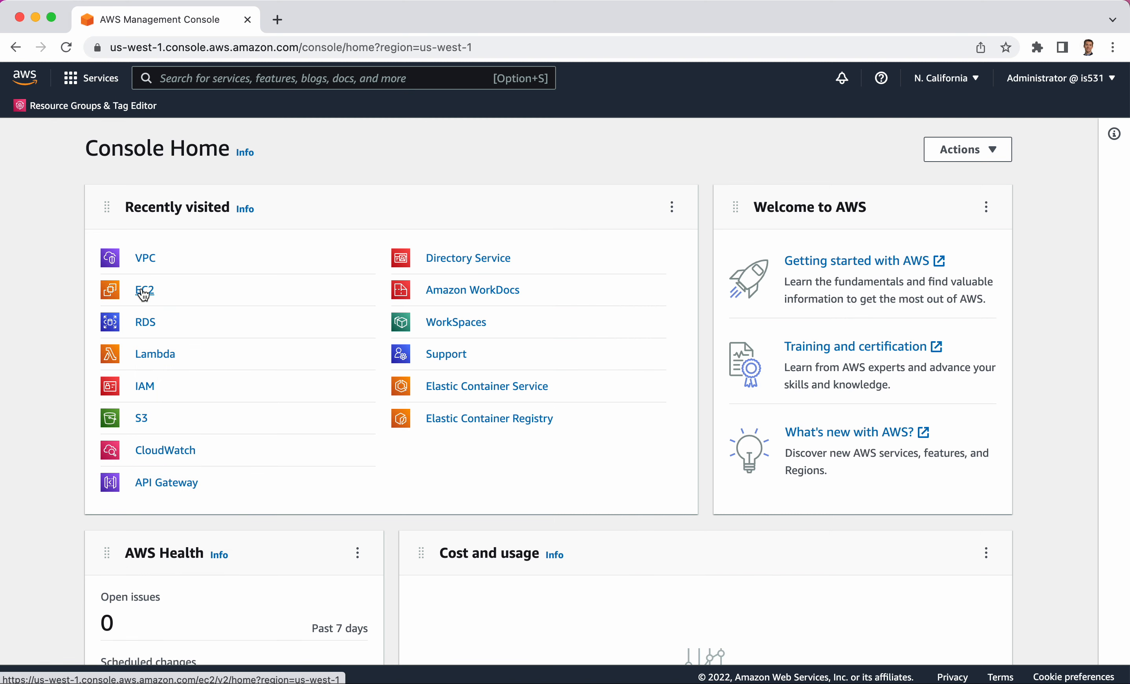
pyautogui.click(150, 261)
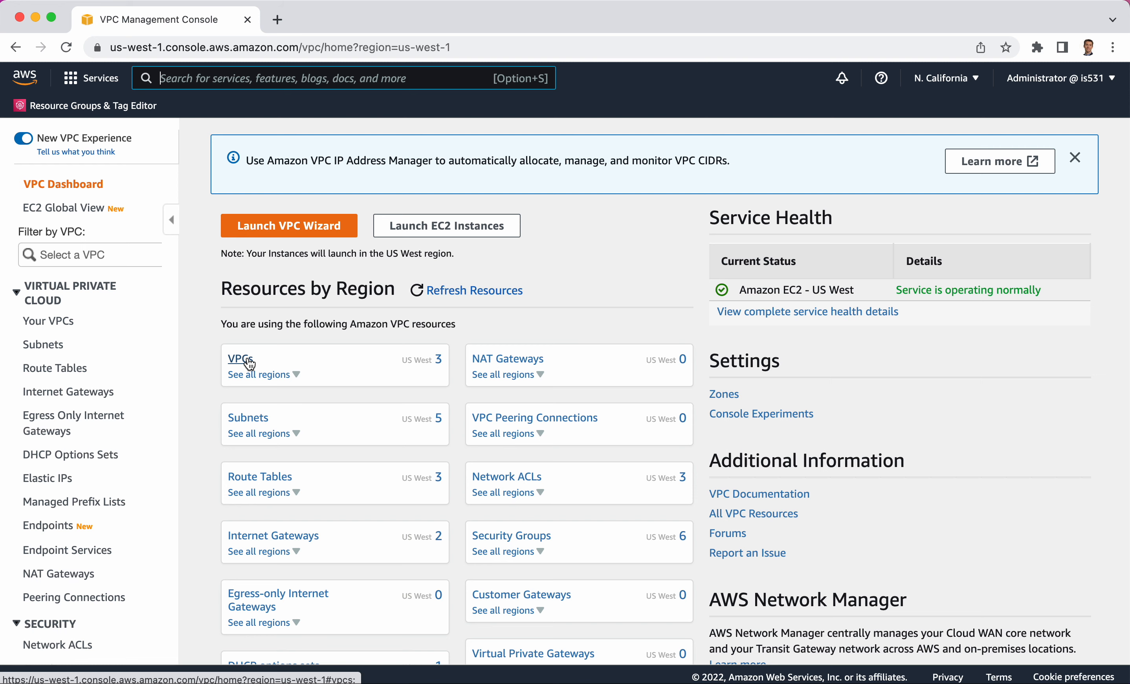
pyautogui.click(43, 325)
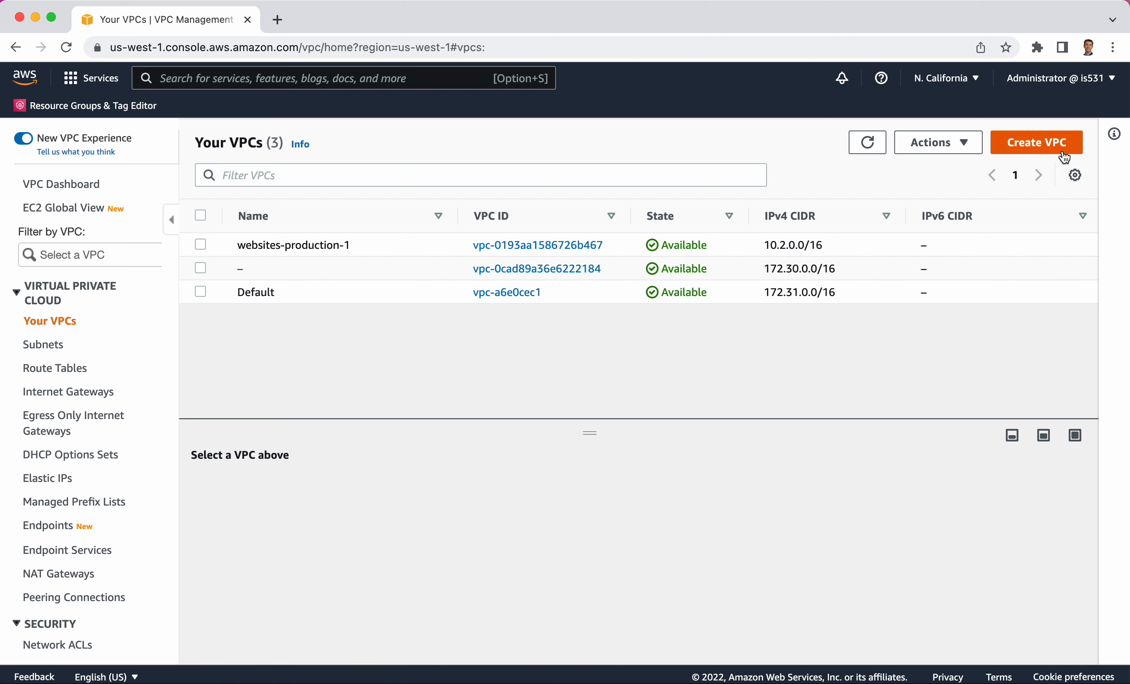
pyautogui.click(1030, 149)
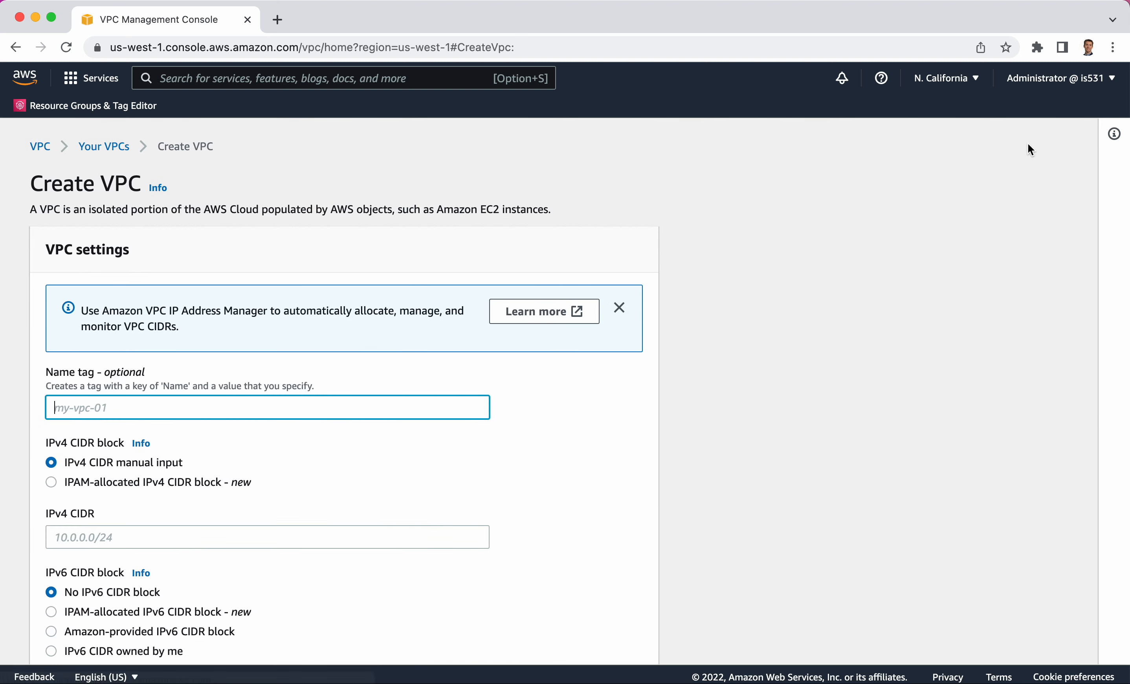
# - Name the new VPC websites-production-2 and look over the remaining VPC settings
pyautogui.scroll(-1, 866, 493)
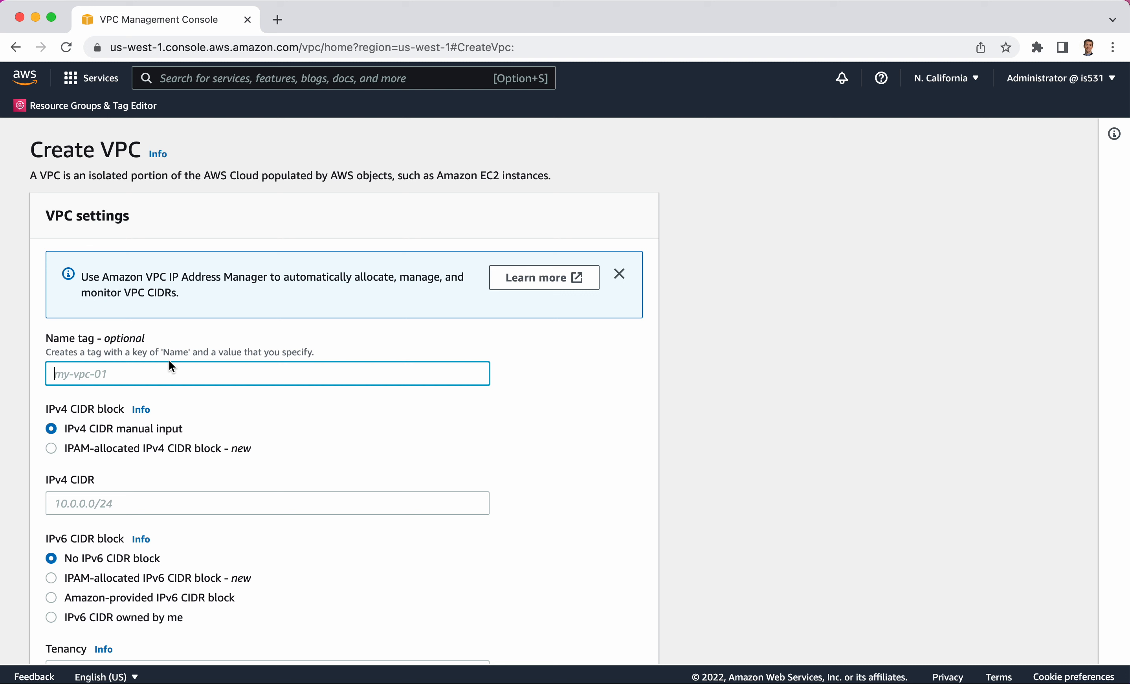
pyautogui.write('websites-production-2')
pyautogui.scroll(-3, 170, 420)
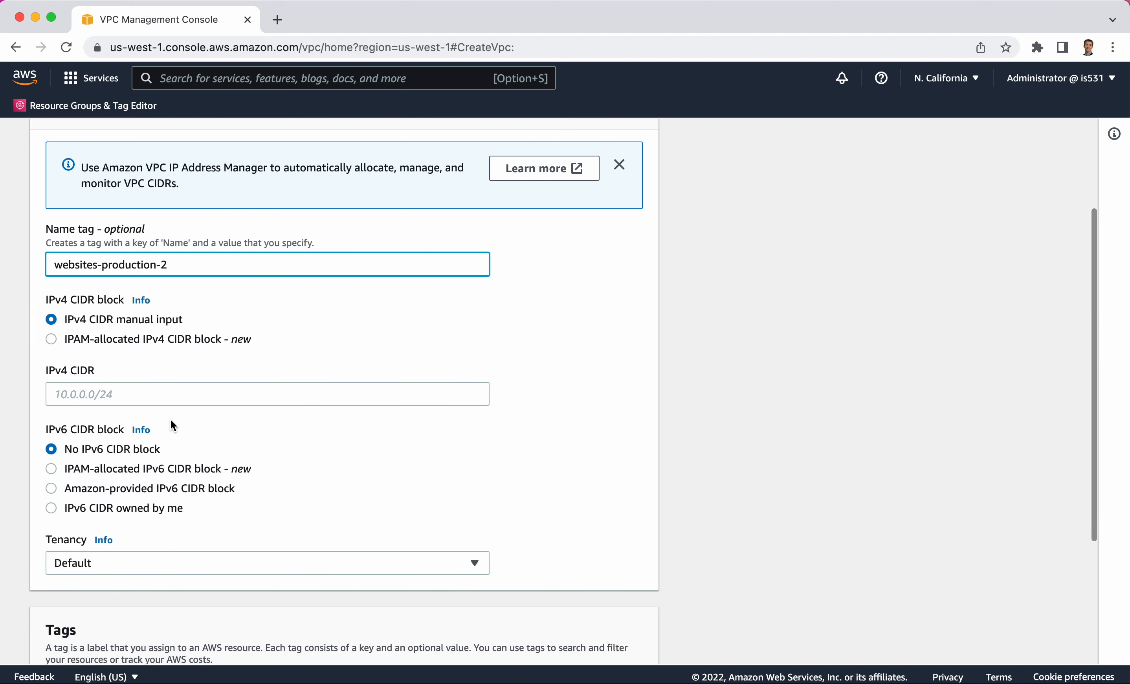
pyautogui.scroll(-5, 171, 420)
pyautogui.scroll(8, 171, 420)
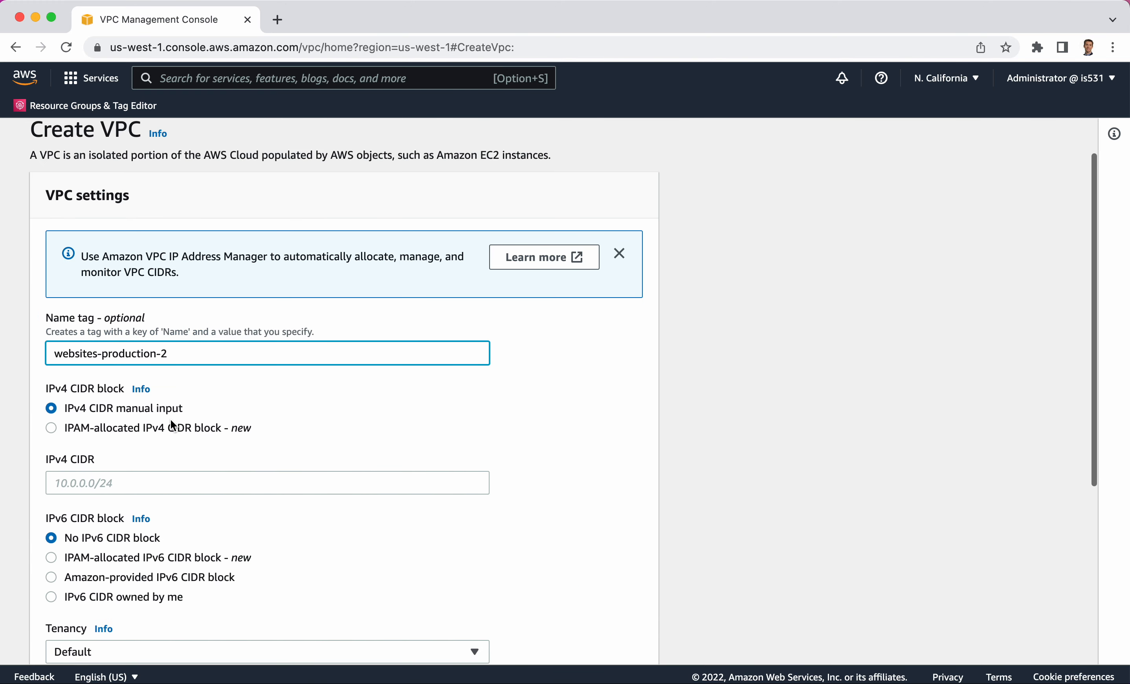
pyautogui.scroll(-3, 209, 465)
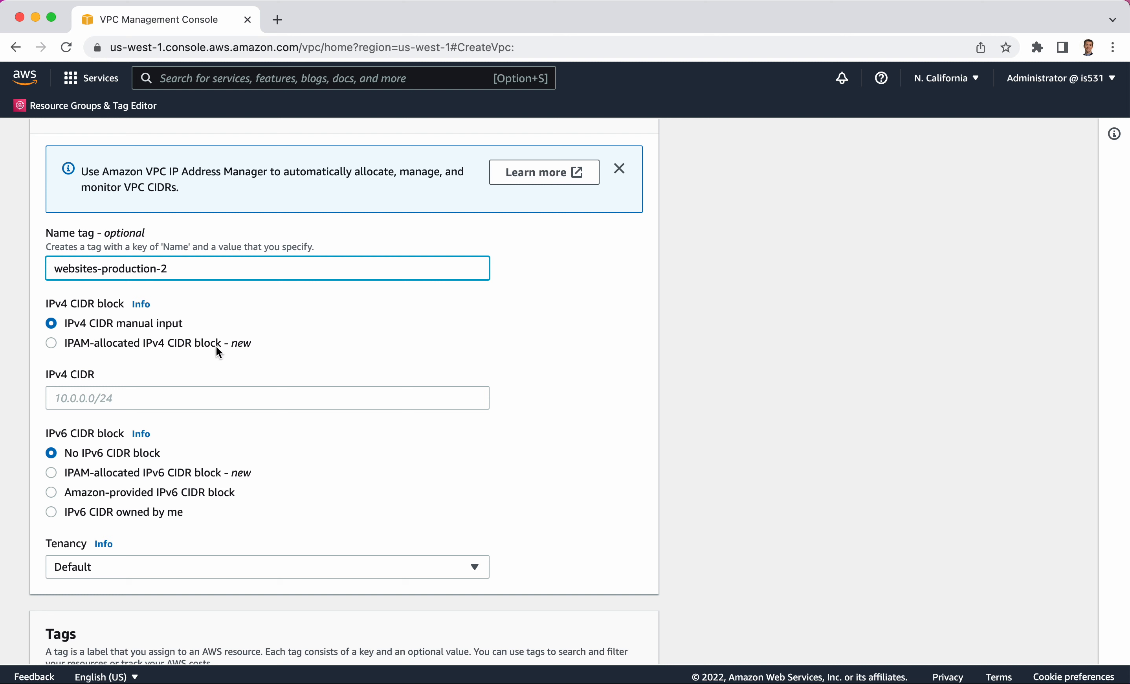
# - Switch to the Word document to review the private IPv4 address ranges, highlighting the last two octets of 192.168.0.0, and move it back out of view
pyautogui.click(122, 391)
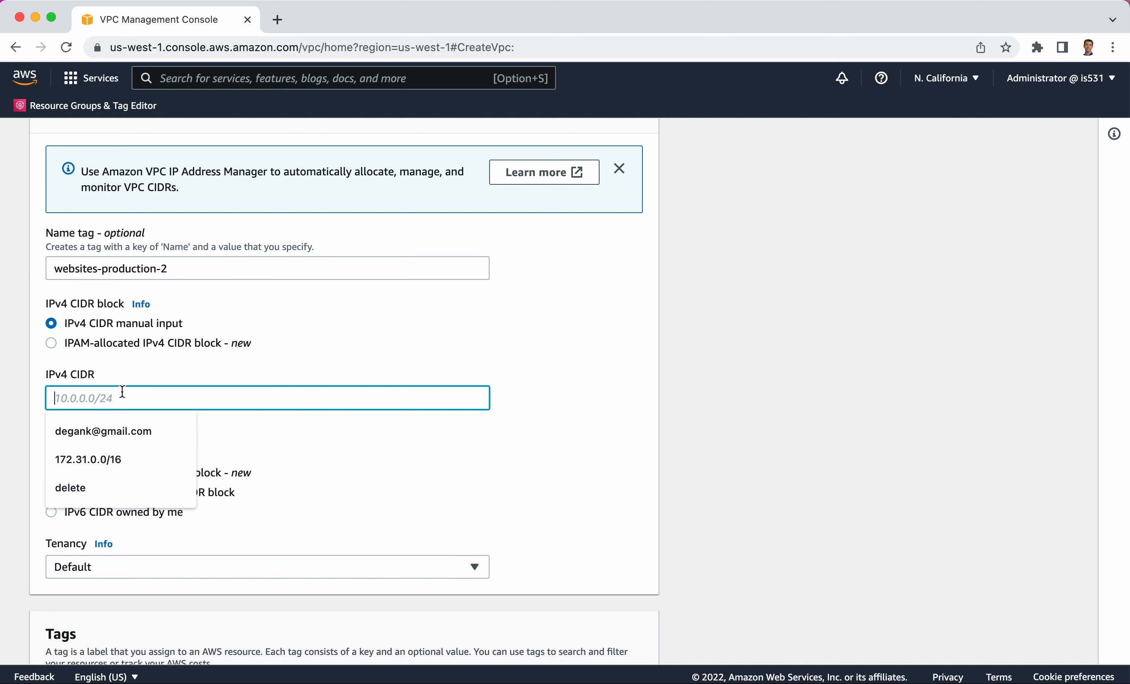
pyautogui.click(358, 376)
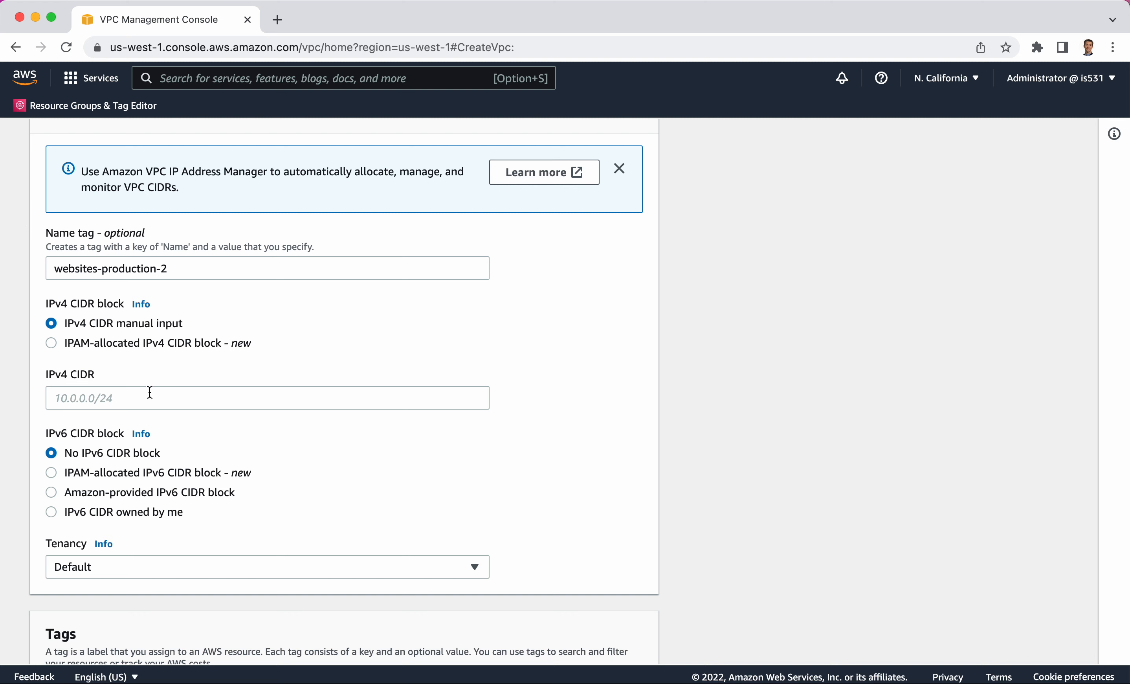
pyautogui.press('super+Tab')
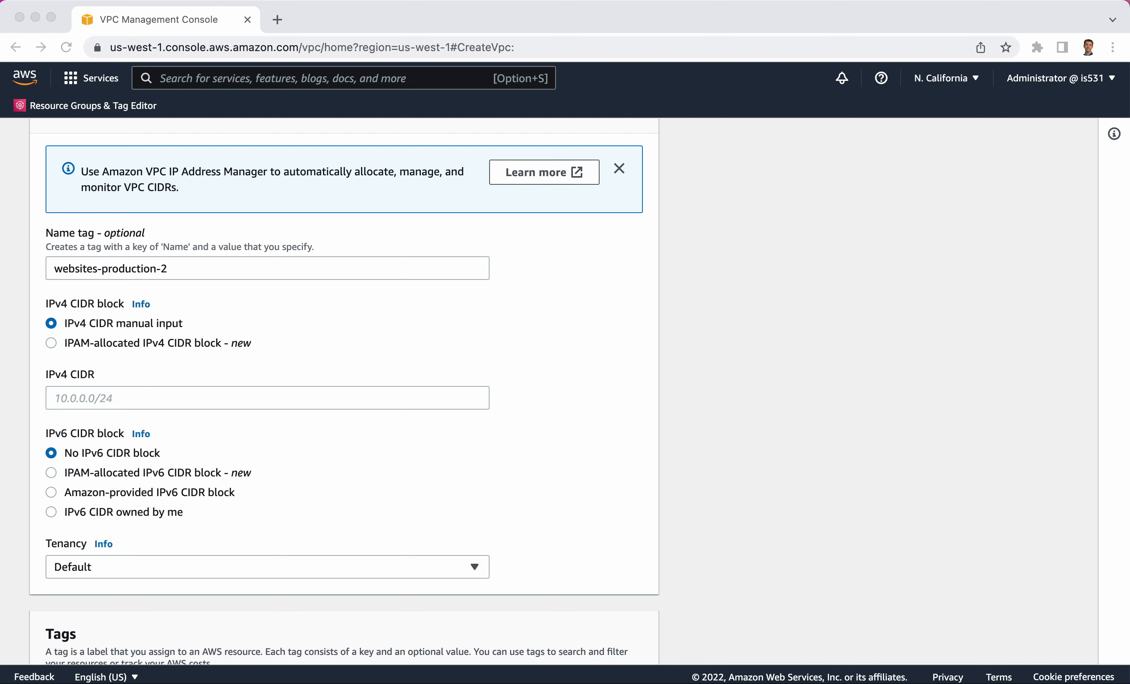
pyautogui.moveTo(0, 267); pyautogui.dragTo(813, 243)
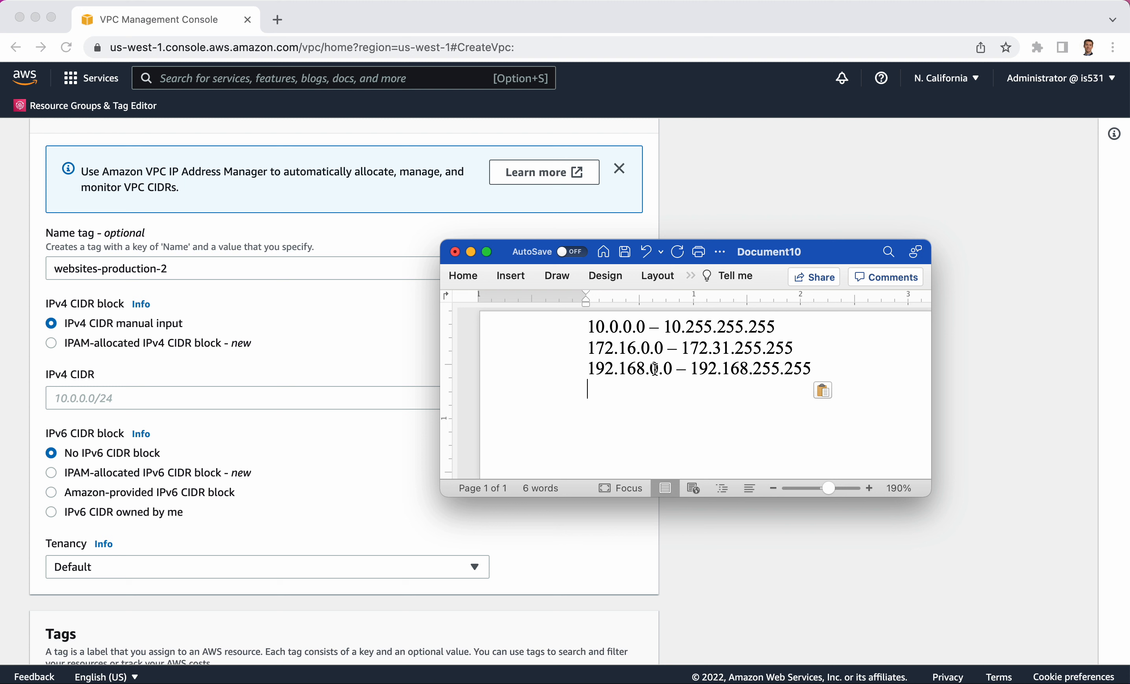
pyautogui.moveTo(651, 369); pyautogui.dragTo(677, 369)
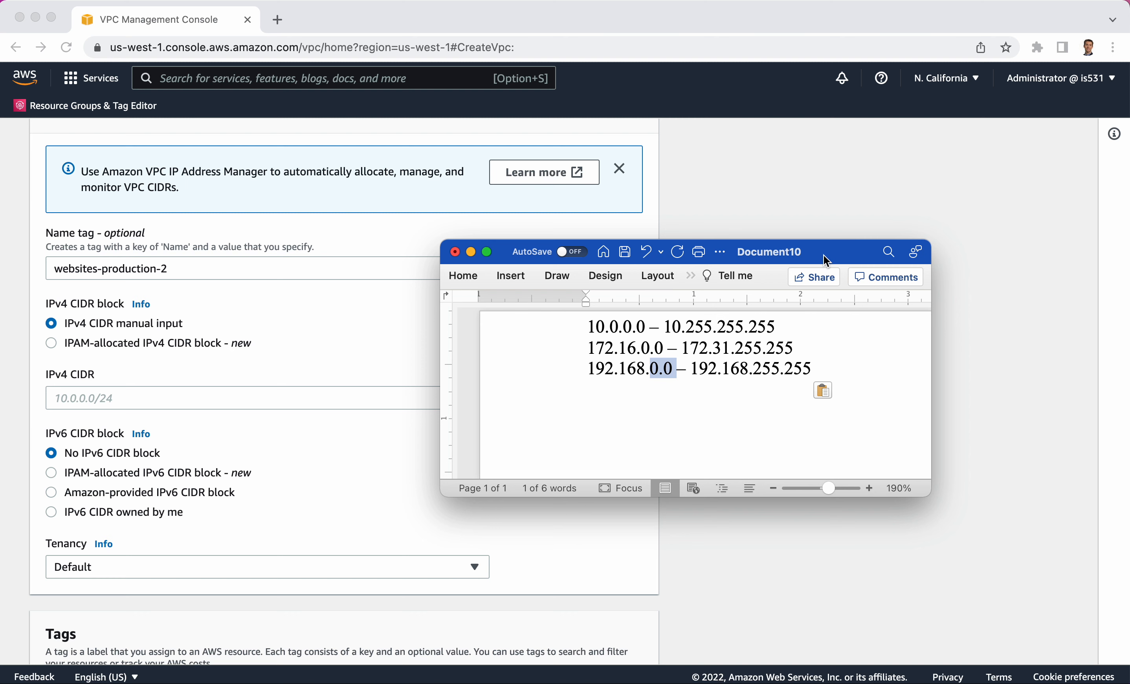
pyautogui.moveTo(824, 254); pyautogui.dragTo(0, 120)
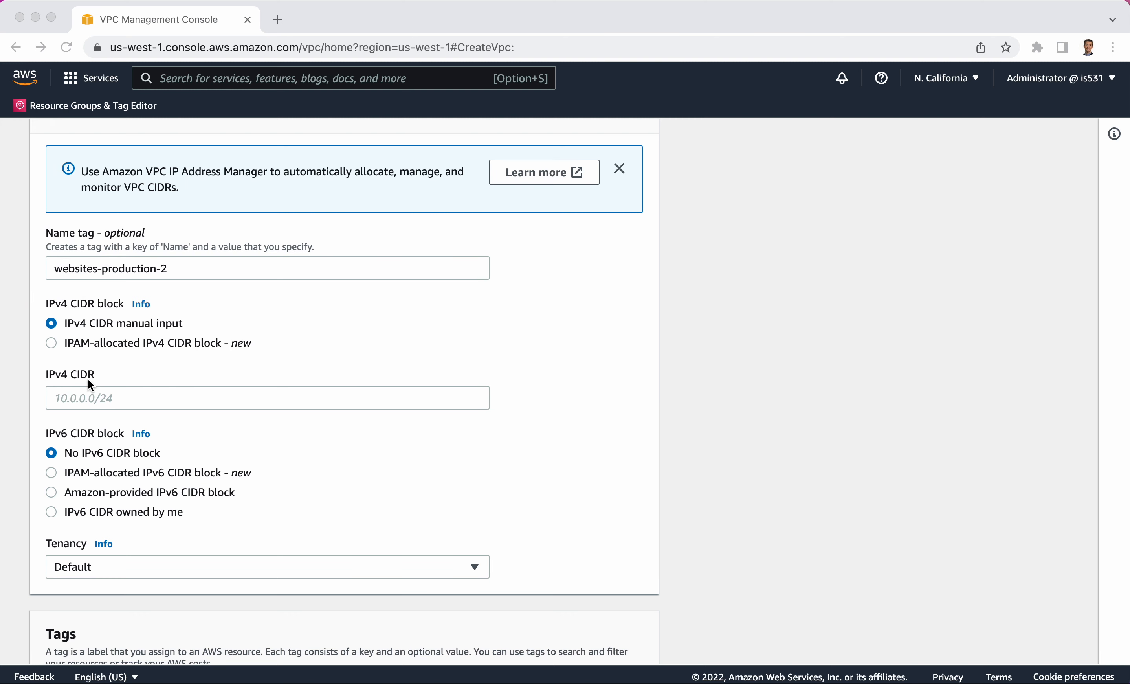
# - Set the VPC's IPv4 CIDR to 10.0.0.0/16 and create the VPC with no IPv6 CIDR block and default tenancy
pyautogui.click(81, 397)
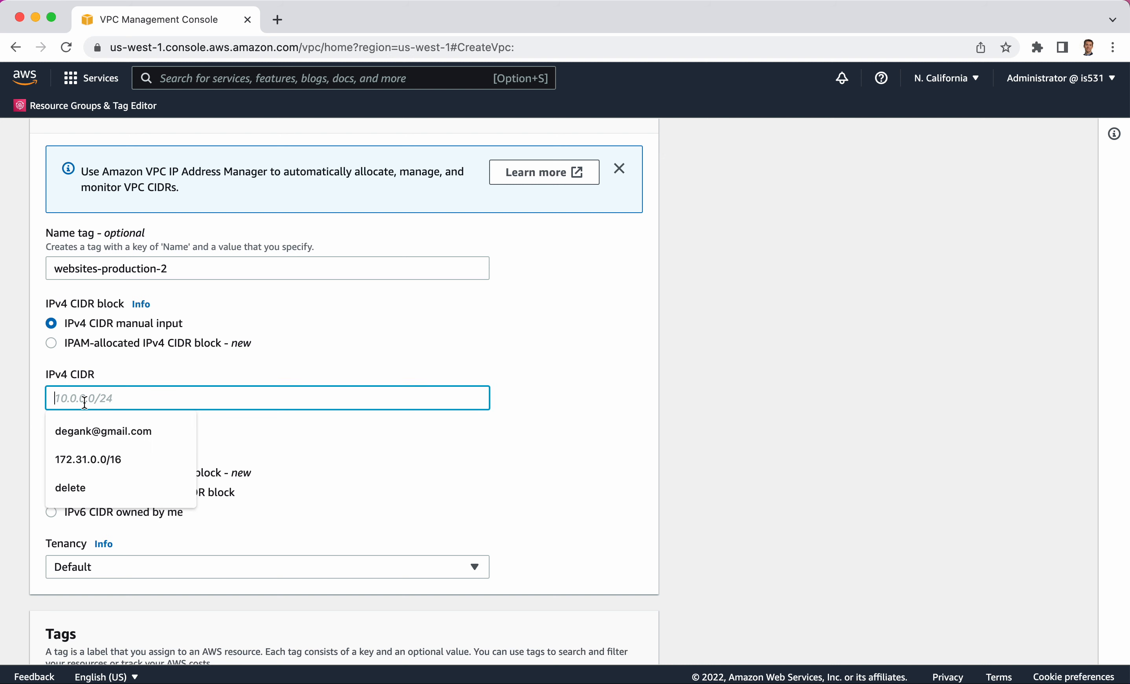
pyautogui.write('1')
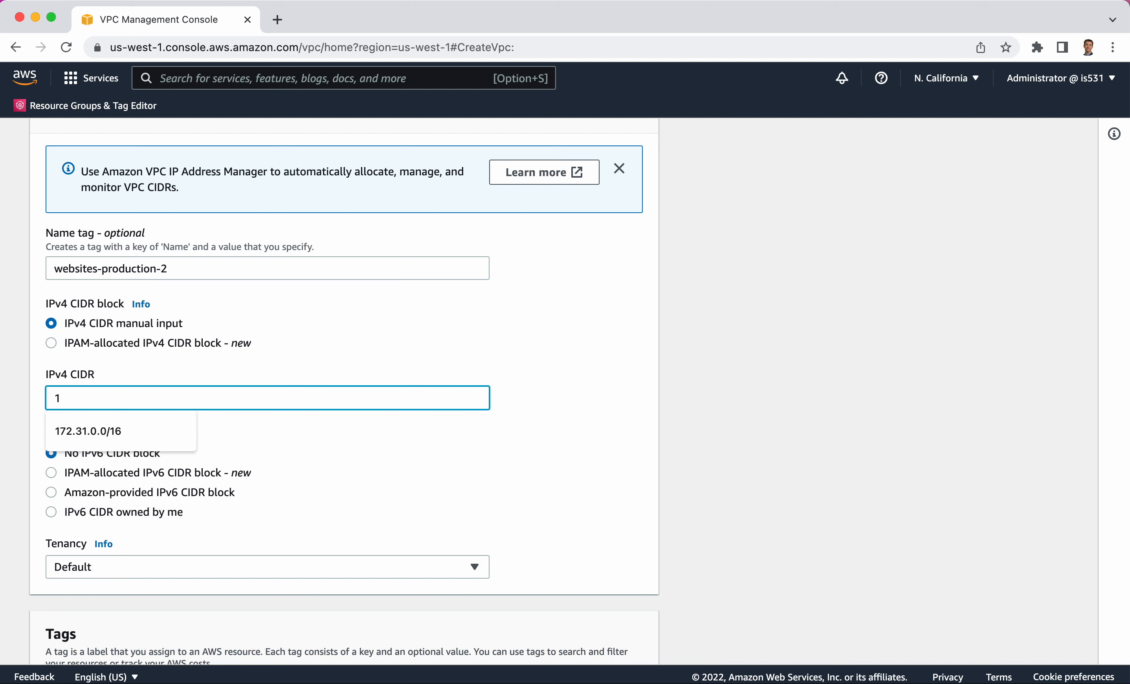
pyautogui.write('0.0')
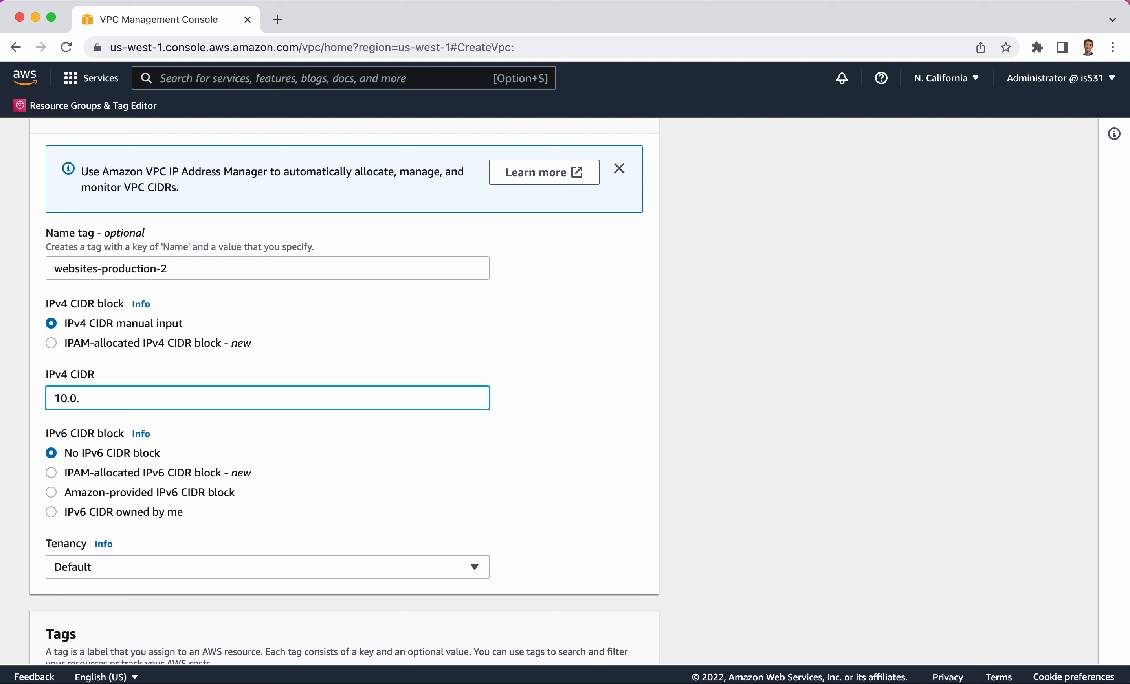
pyautogui.write('0.0')
pyautogui.write('/24')
pyautogui.press('BackSpace')
pyautogui.press('BackSpace')
pyautogui.write('16')
pyautogui.scroll(-5, 303, 433)
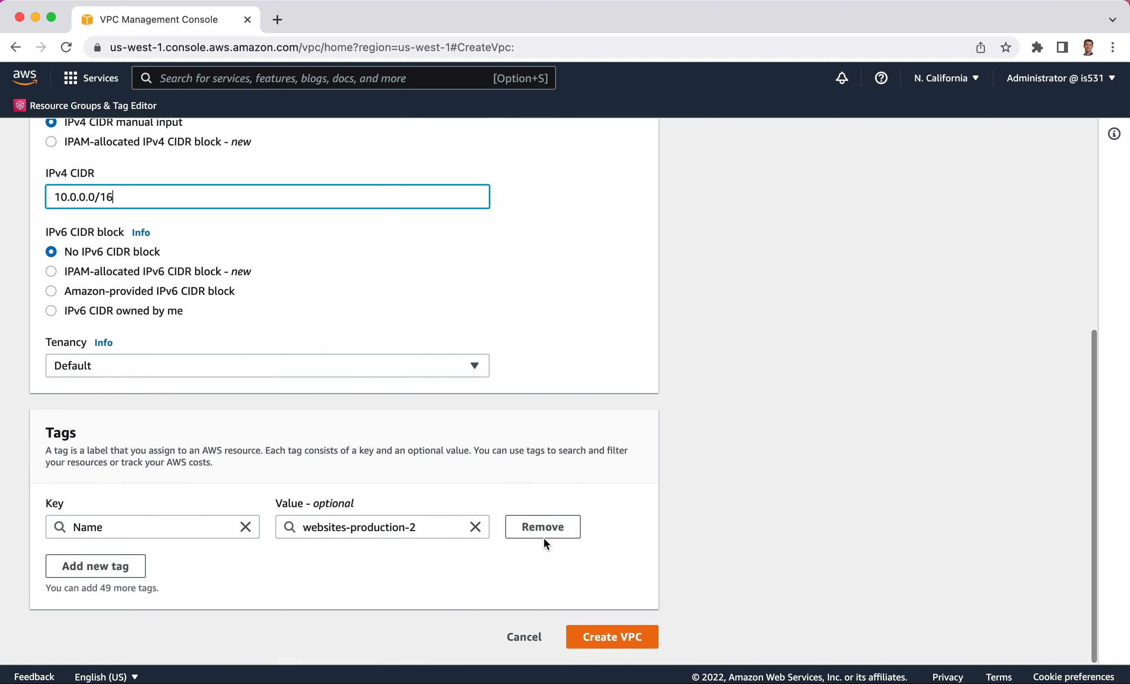
pyautogui.click(625, 647)
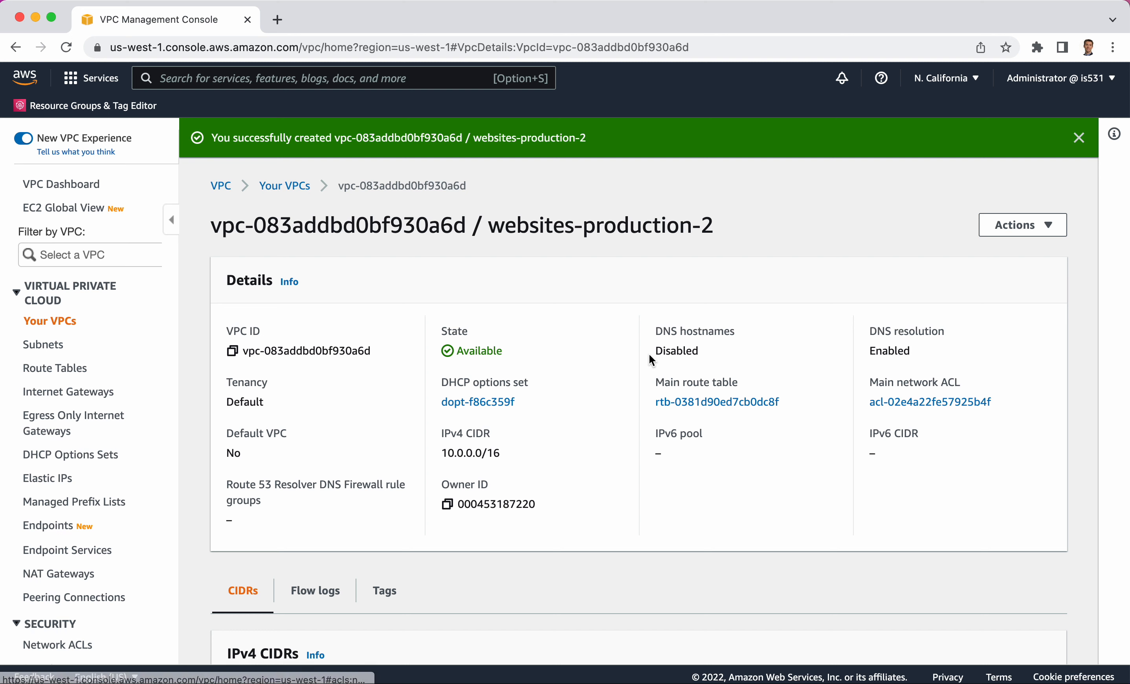
# - Examine the details of the new VPC's DHCP options set in a separate browser tab and return to the VPC's details
pyautogui.rightClick(463, 413)
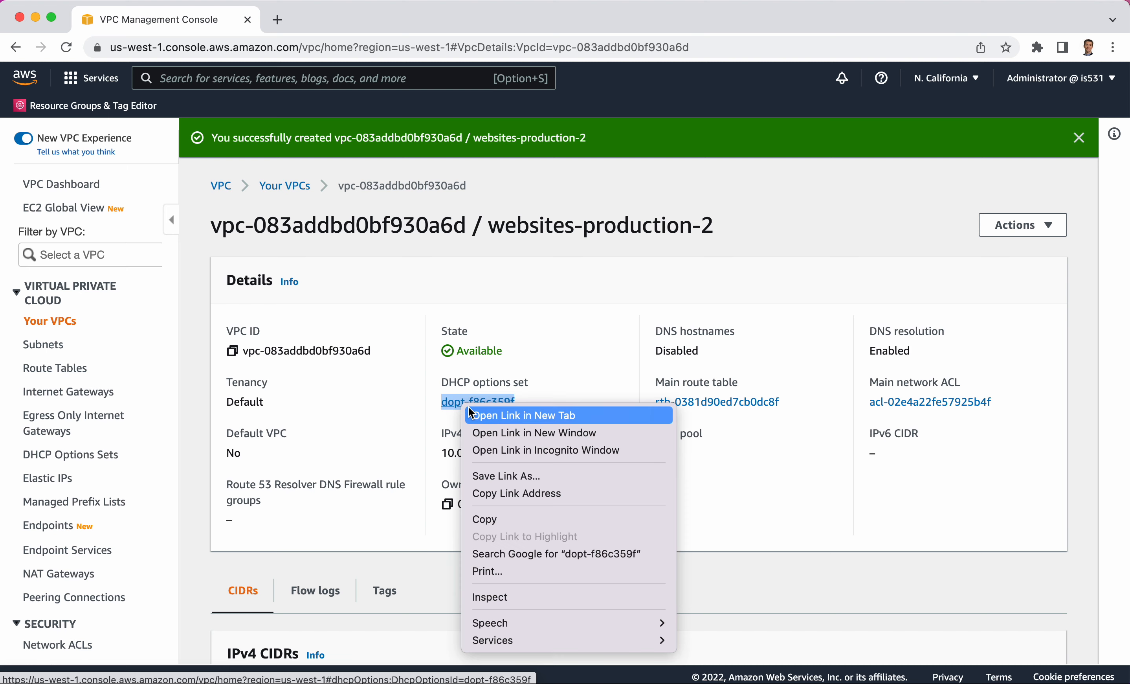
pyautogui.click(479, 409)
pyautogui.click(342, 22)
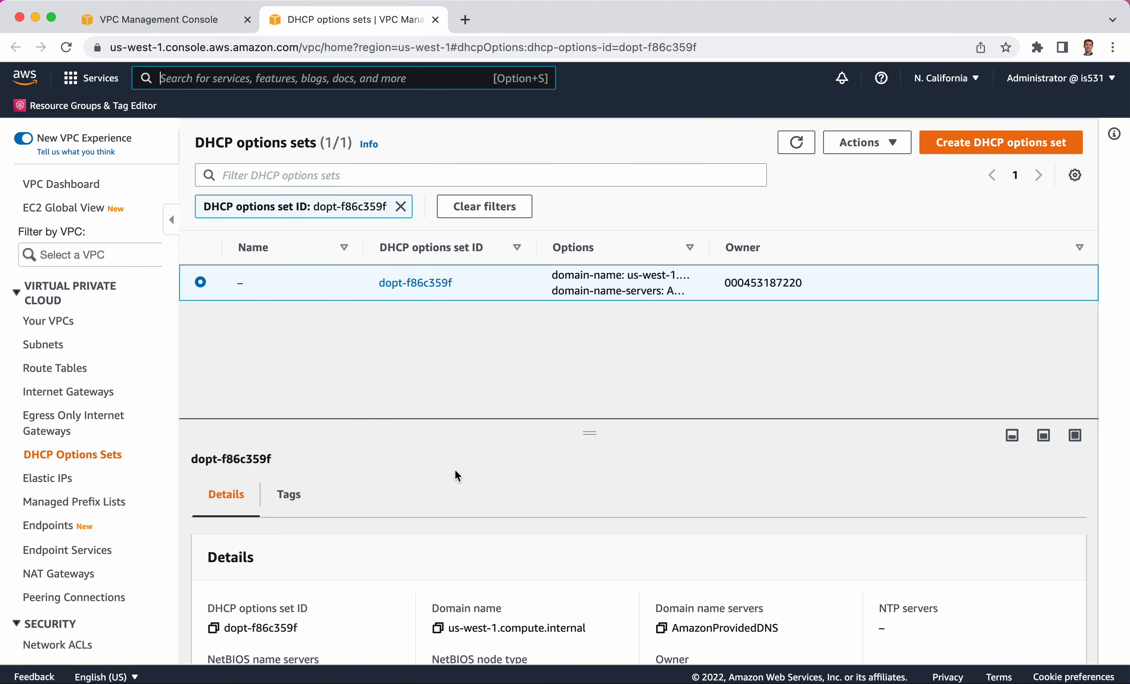
pyautogui.scroll(-3, 455, 470)
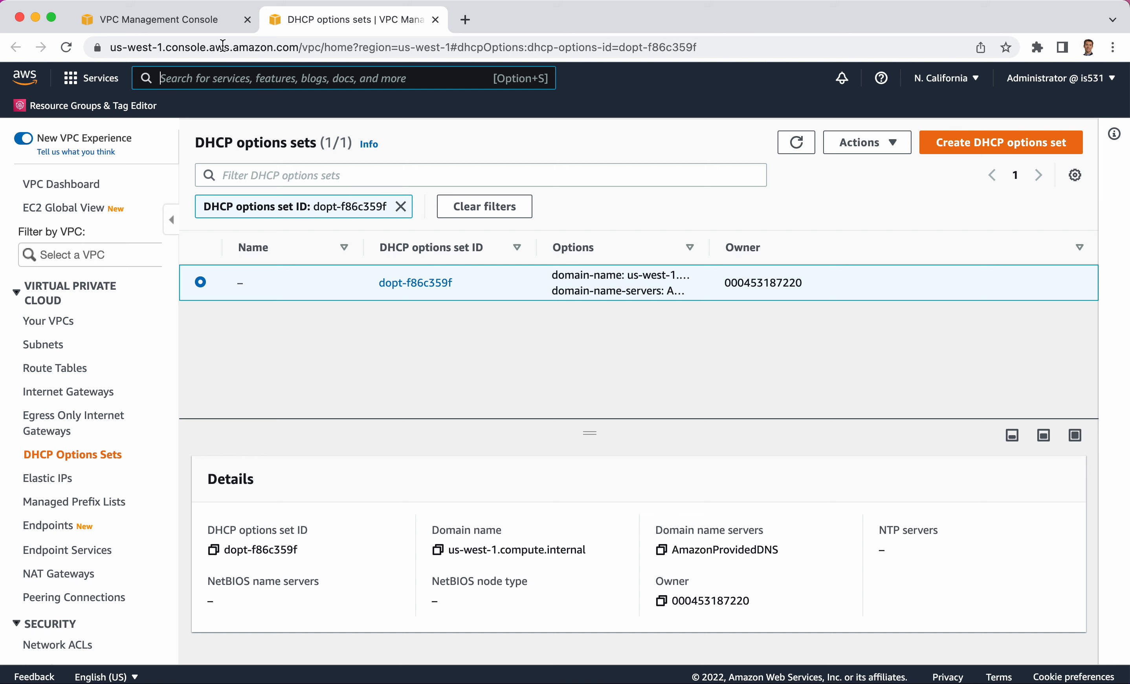
pyautogui.click(167, 19)
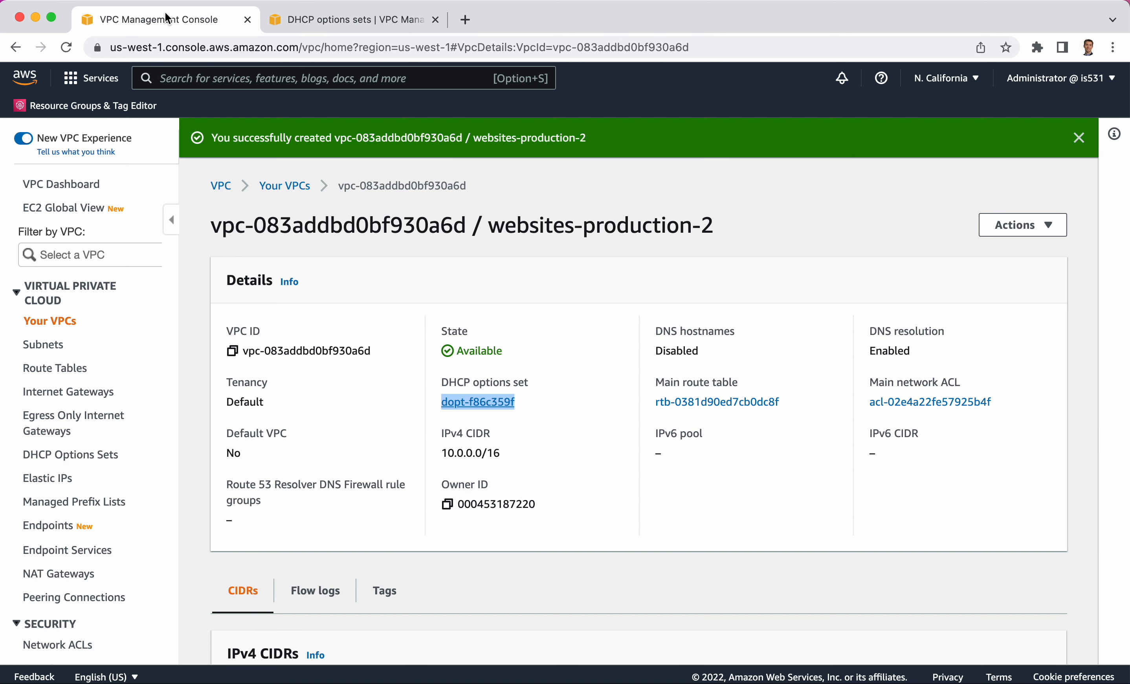
pyautogui.click(734, 443)
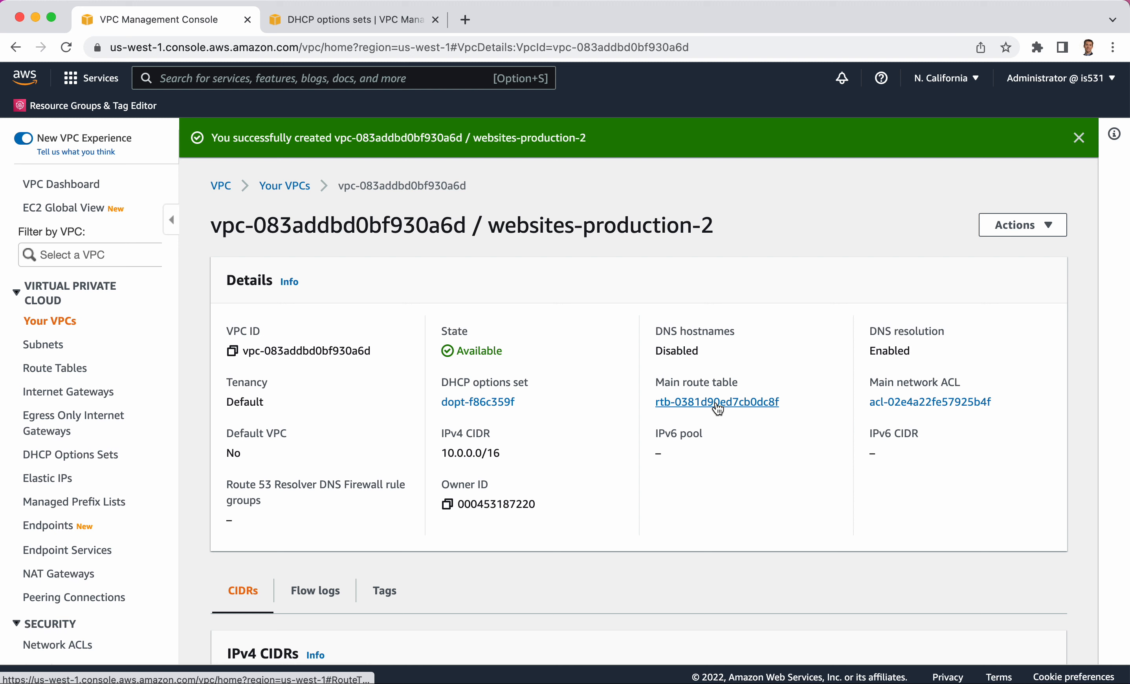